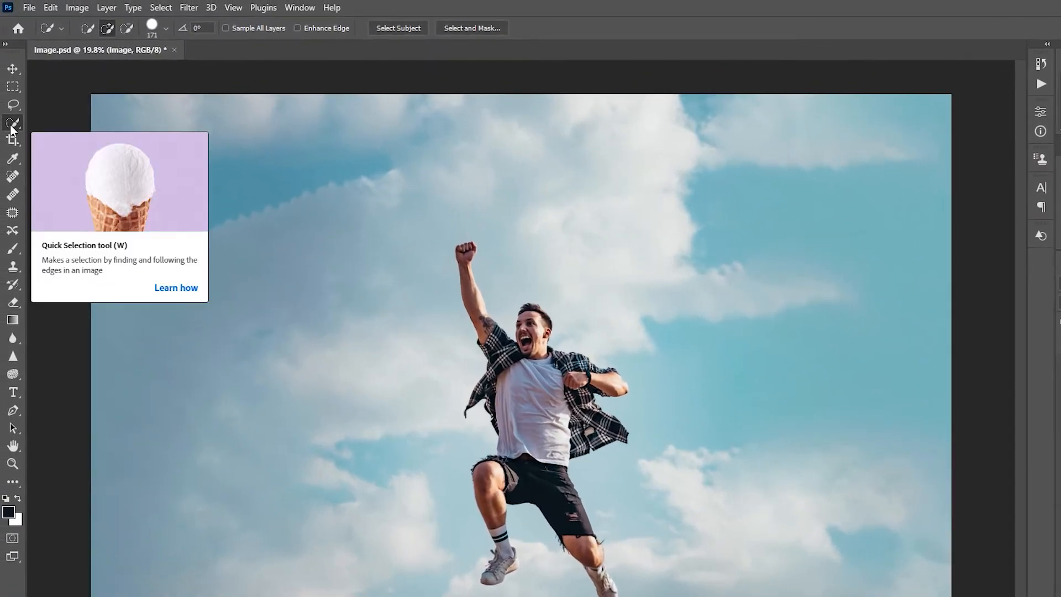
Step: Select the jumping man with Select Subject and output the selection to a new layer through Select and Mask
left_click(376, 29)
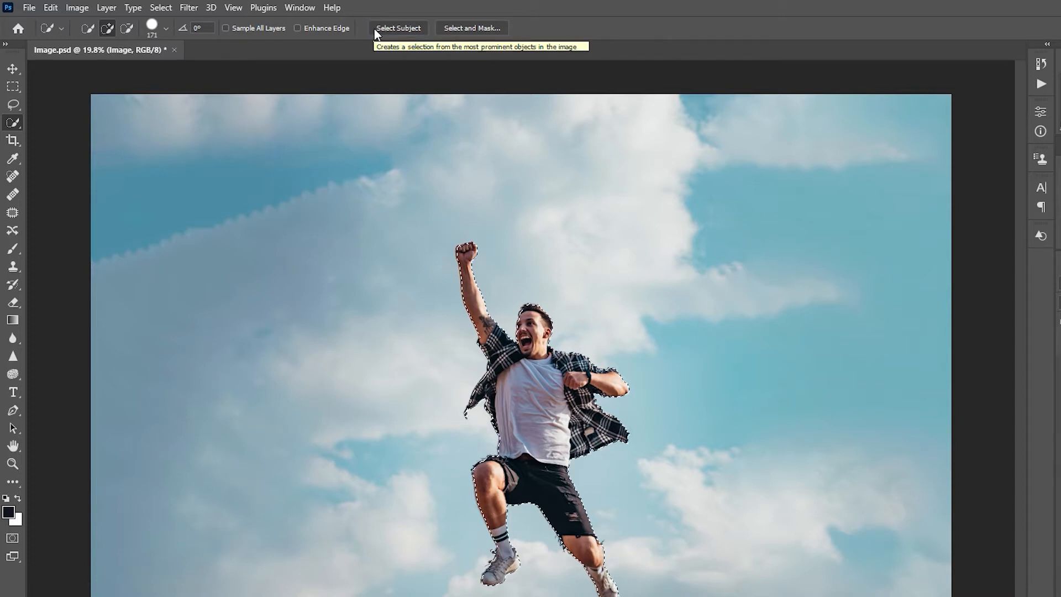
left_click(464, 29)
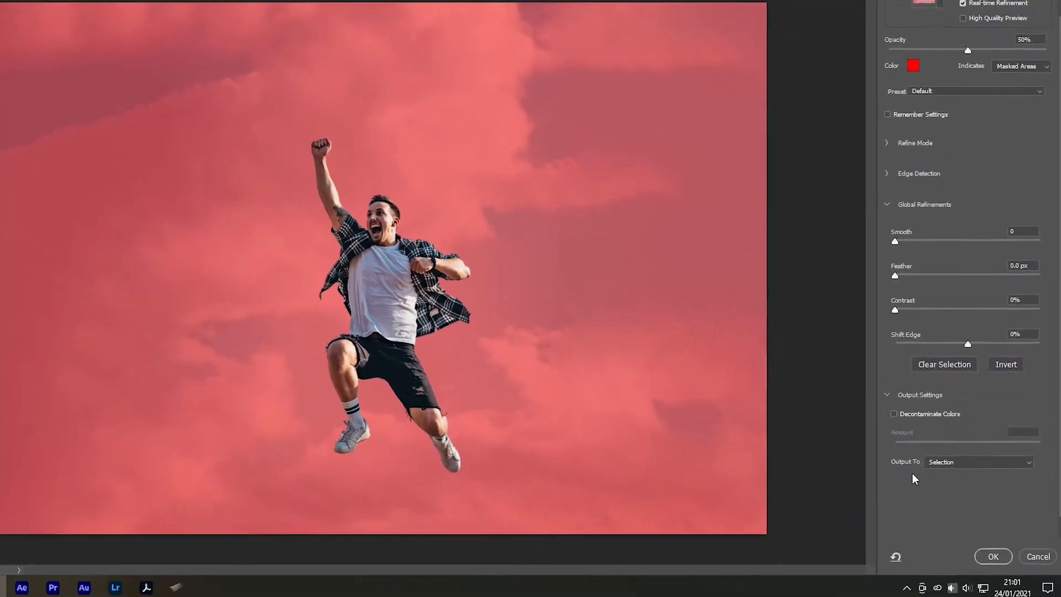
left_click(940, 462)
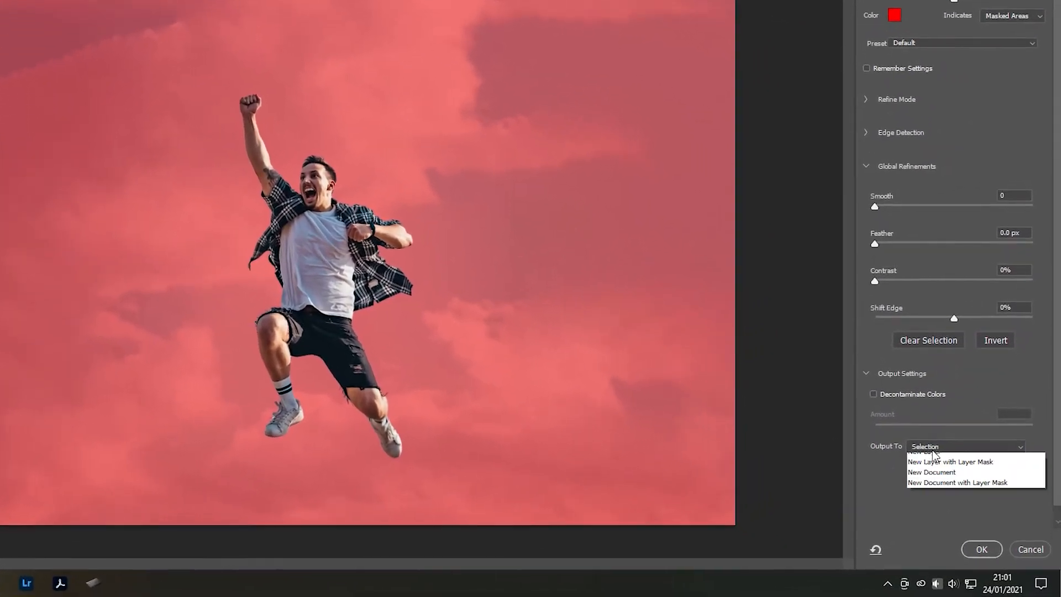
left_click(949, 494)
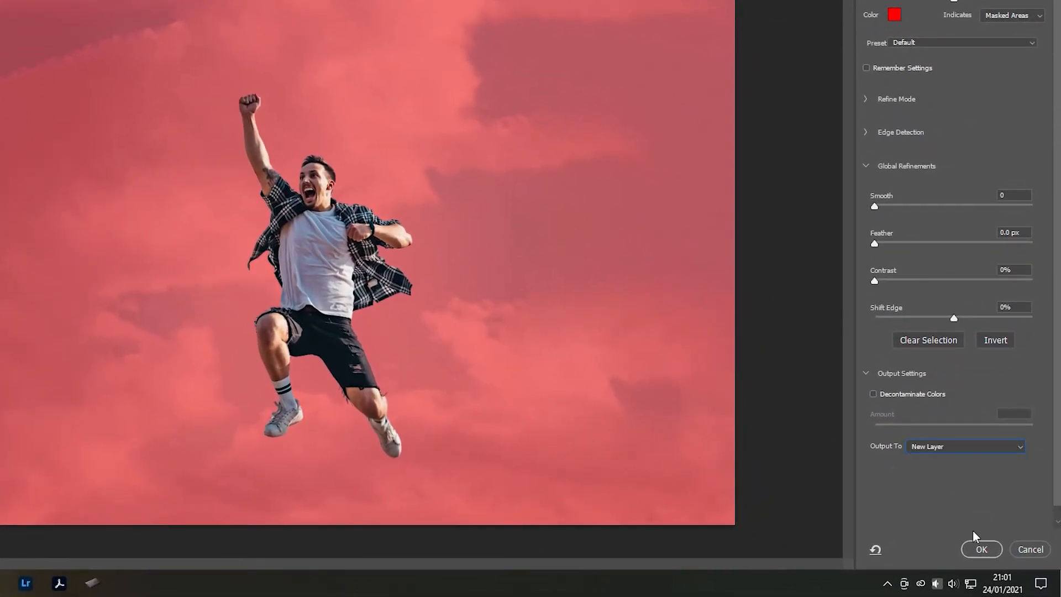
left_click(981, 547)
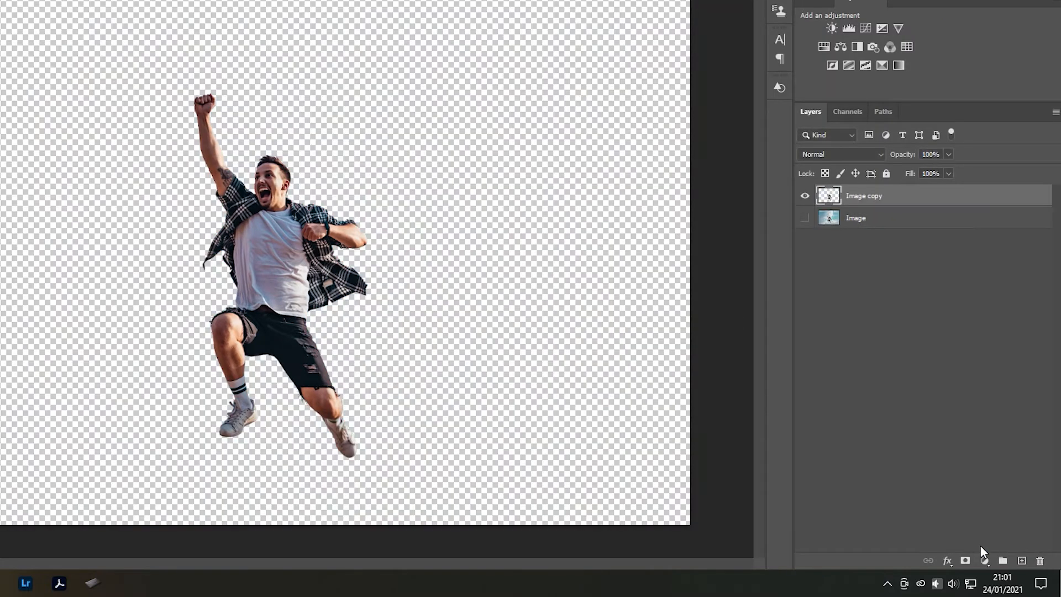
Step: Rename the cut-out layer as Man and make the Image layer visible again
double_click(860, 195)
key("Caps_Lock")
type("Man")
key("Return")
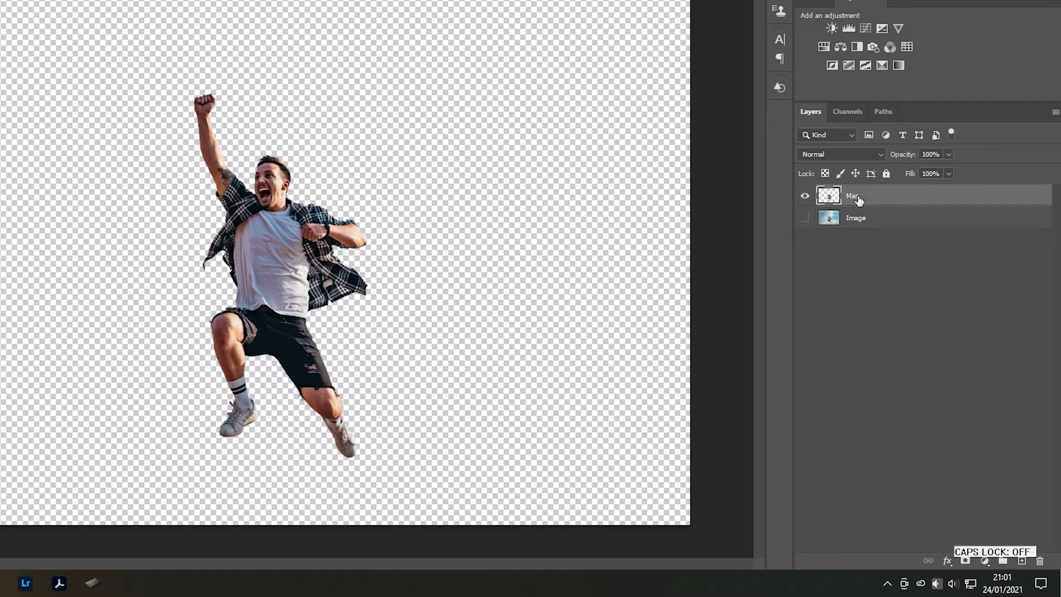
left_click(806, 218)
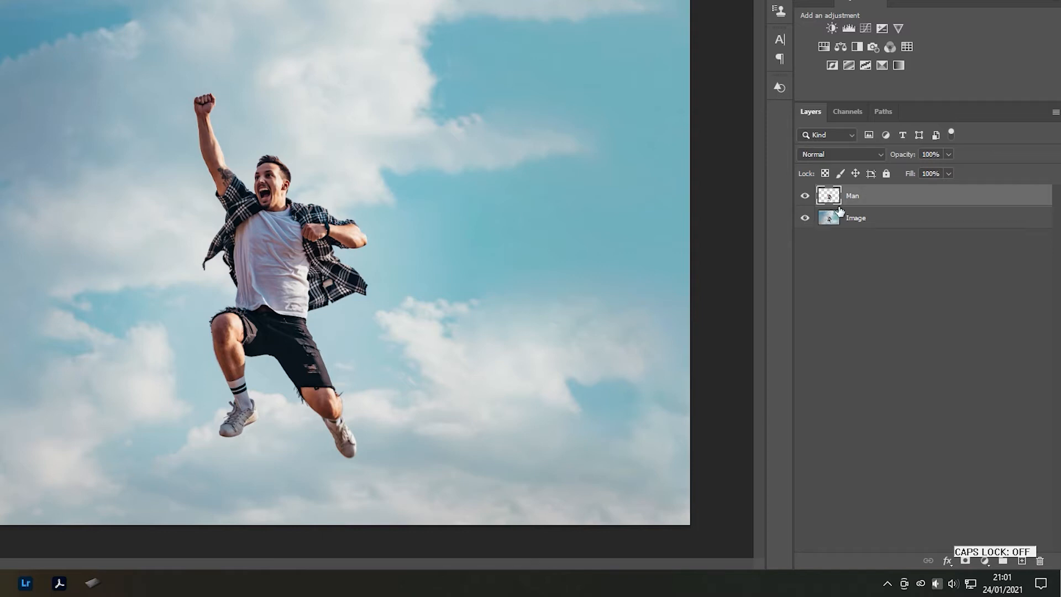
Step: Add a Stroke layer style to the Man layer with its position set to Outside
right_click(868, 196)
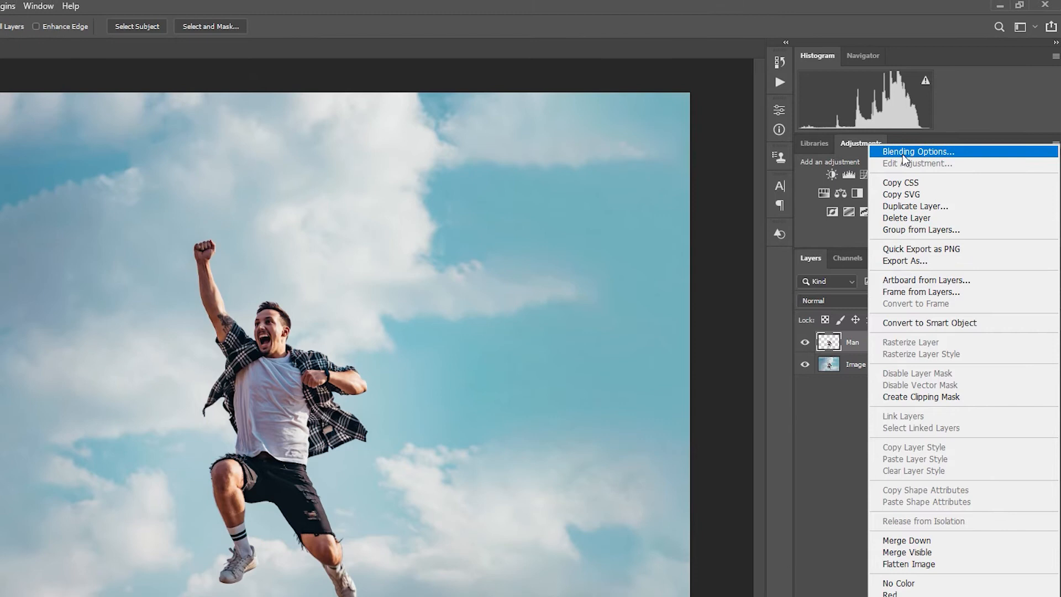
left_click(903, 155)
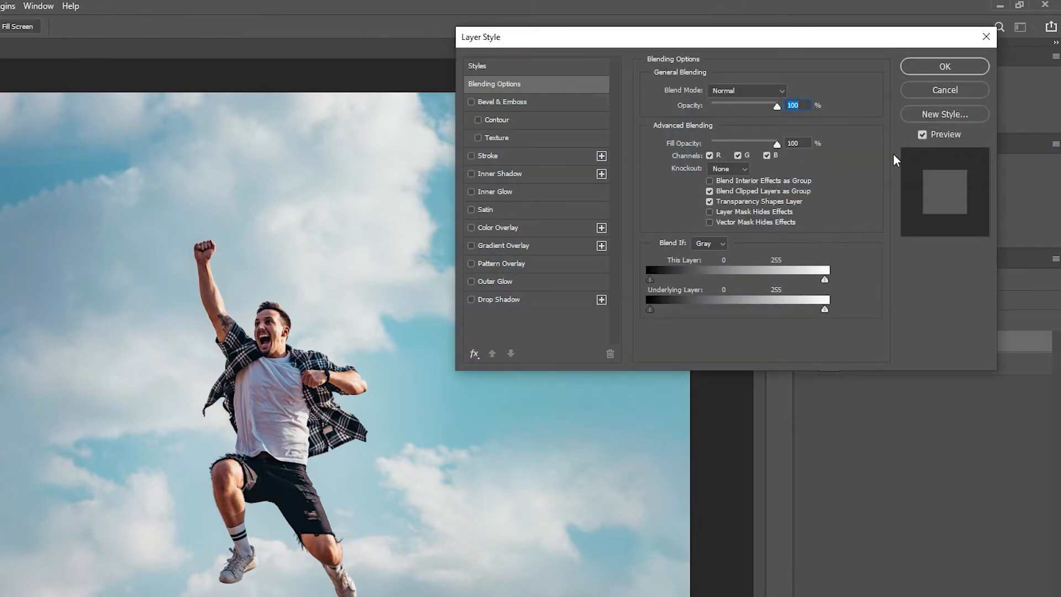
left_click(493, 157)
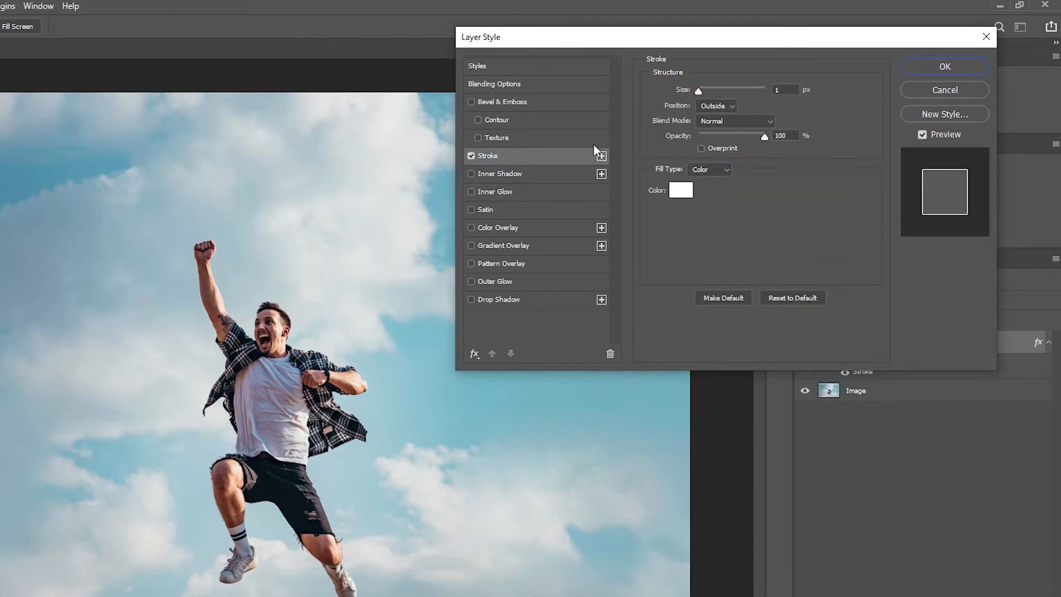
left_click(710, 105)
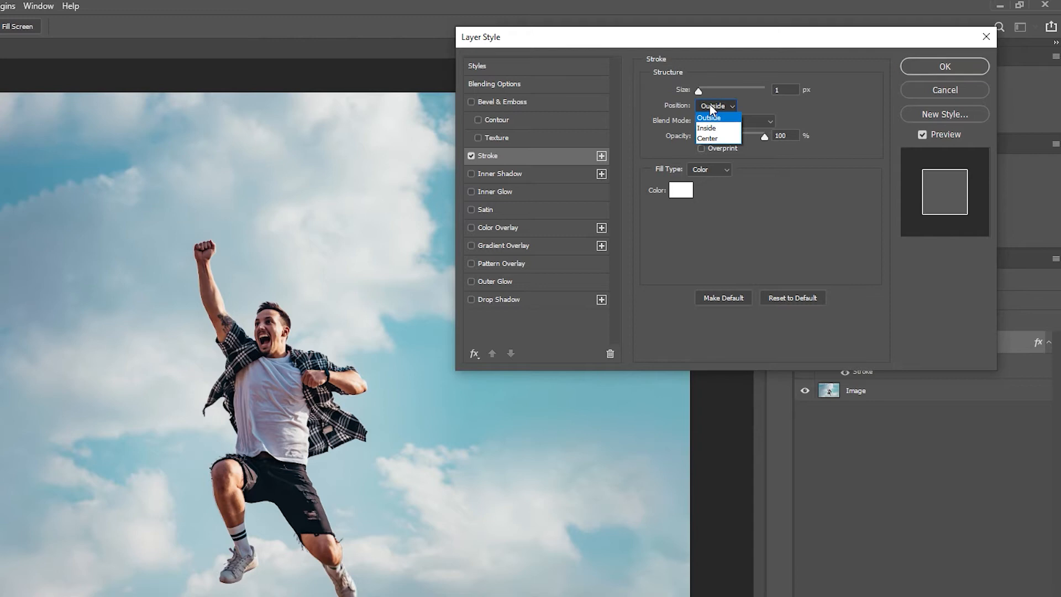
left_click(744, 137)
Step: Set the stroke size to 51 px, with 100% opacity and the Normal blend mode
left_click_drag(700, 92, 718, 96)
mouse_move(760, 137)
left_mouse_down()
mouse_move(732, 136)
mouse_move(765, 136)
left_mouse_up()
left_click(740, 122)
left_click(738, 121)
scroll(737, 120, "down", 9)
left_click(736, 121)
left_click(738, 134)
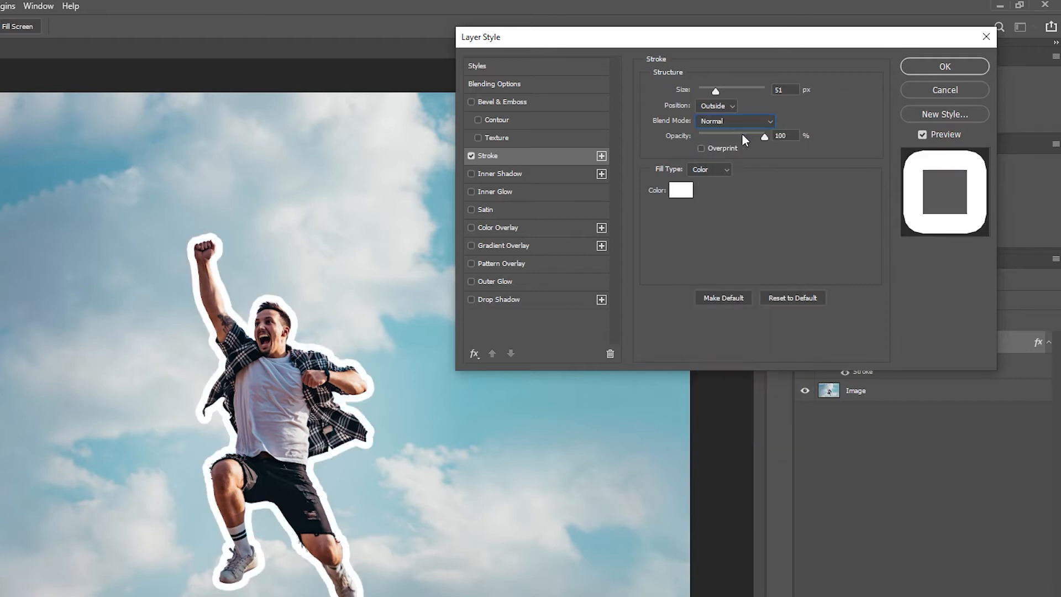
Step: Try a gradient fill on the stroke, then set its fill type to Pattern with blue circles and apply the style
left_click(707, 169)
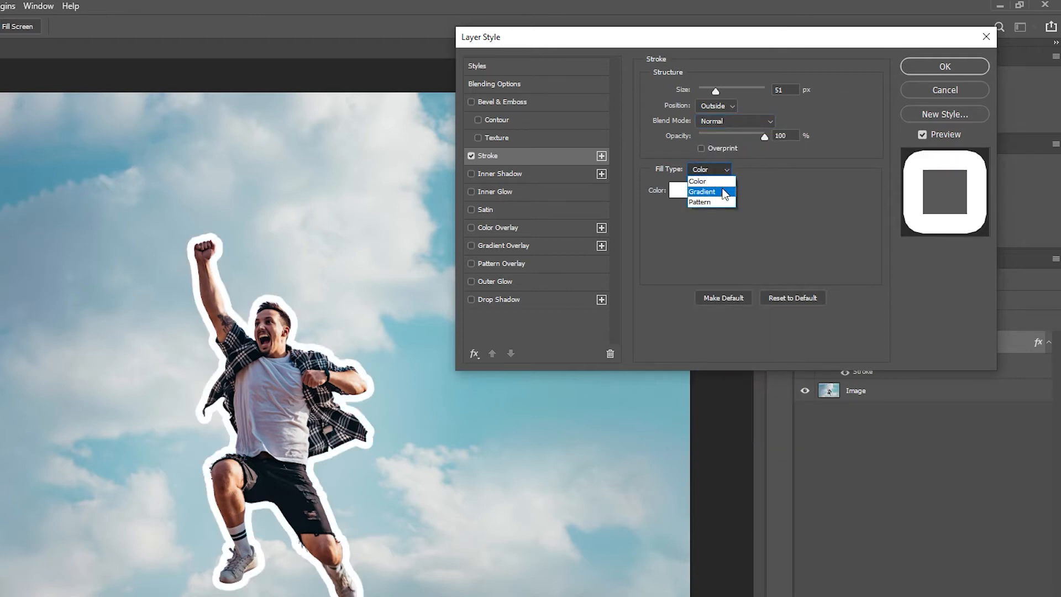
left_click(722, 191)
left_click(715, 169)
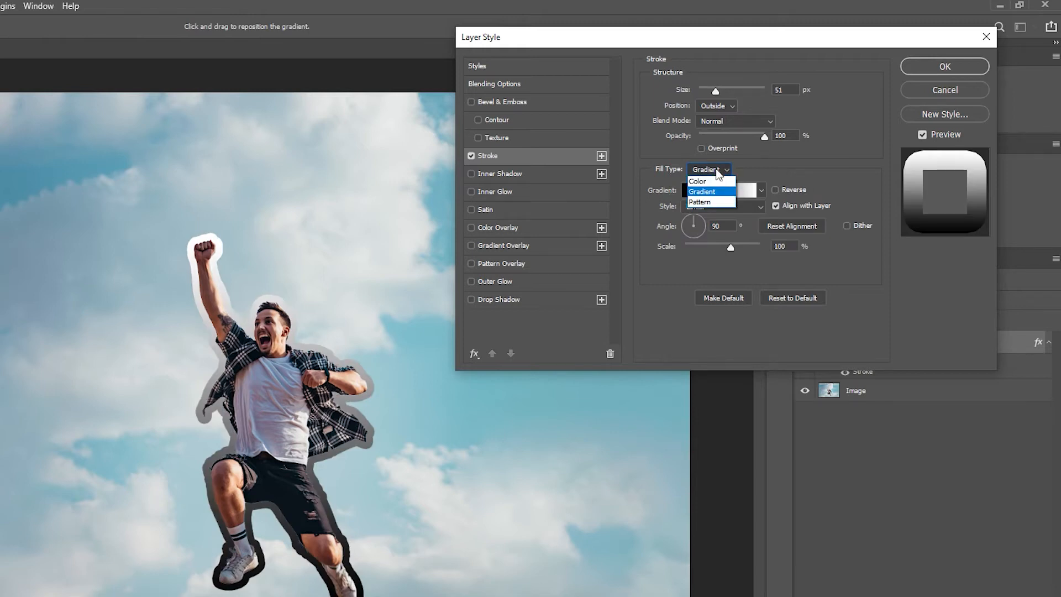
left_click(708, 203)
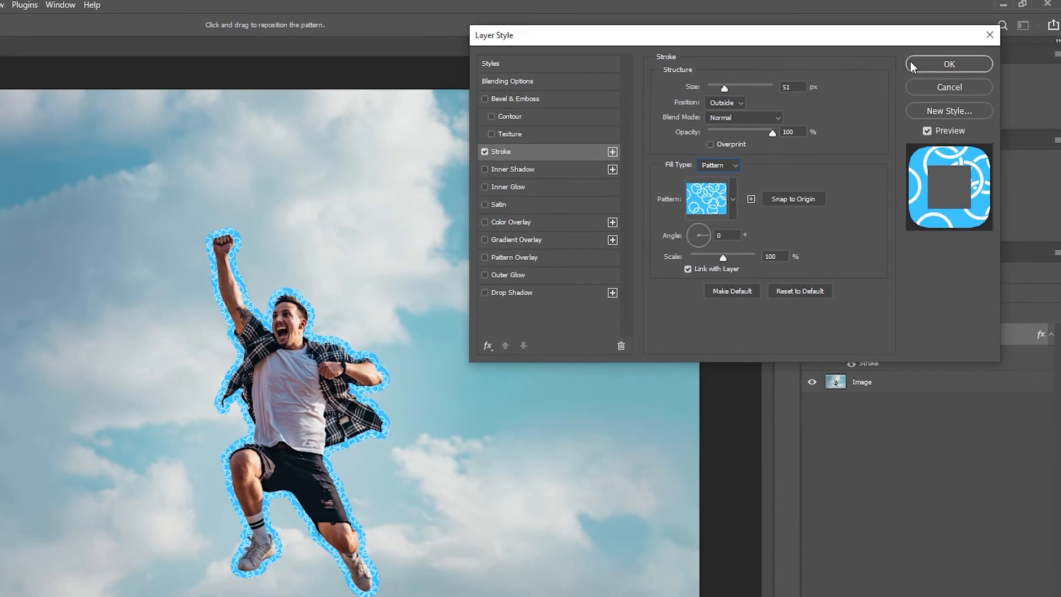
left_click(945, 67)
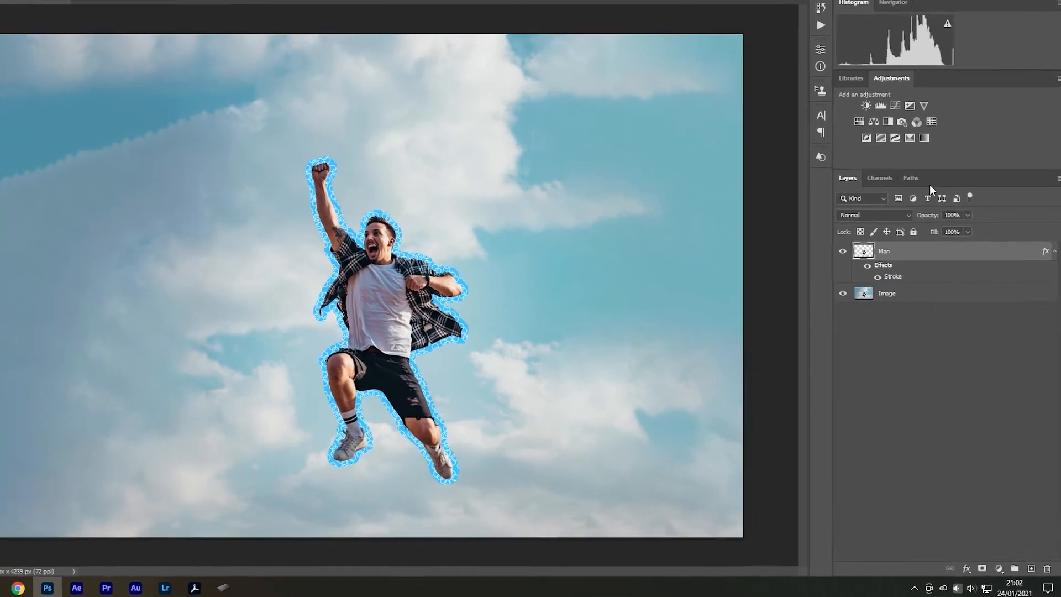
Step: Duplicate the Man layer, turning off the copy's effects and hiding the original layer
key("ctrl+j")
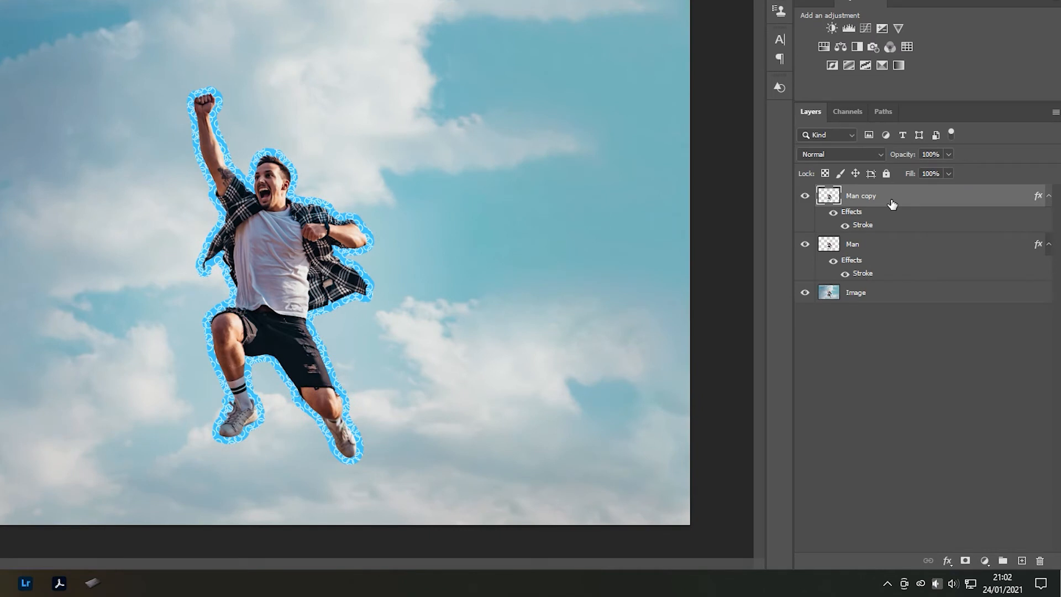
left_click(834, 212)
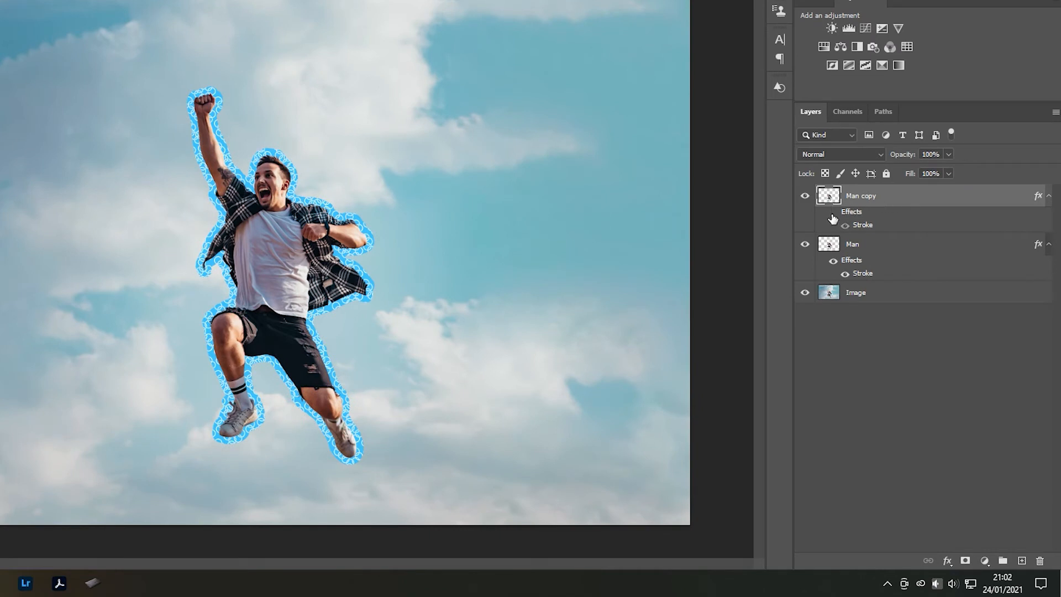
left_click(806, 246)
left_click(1049, 197)
left_click(1049, 218)
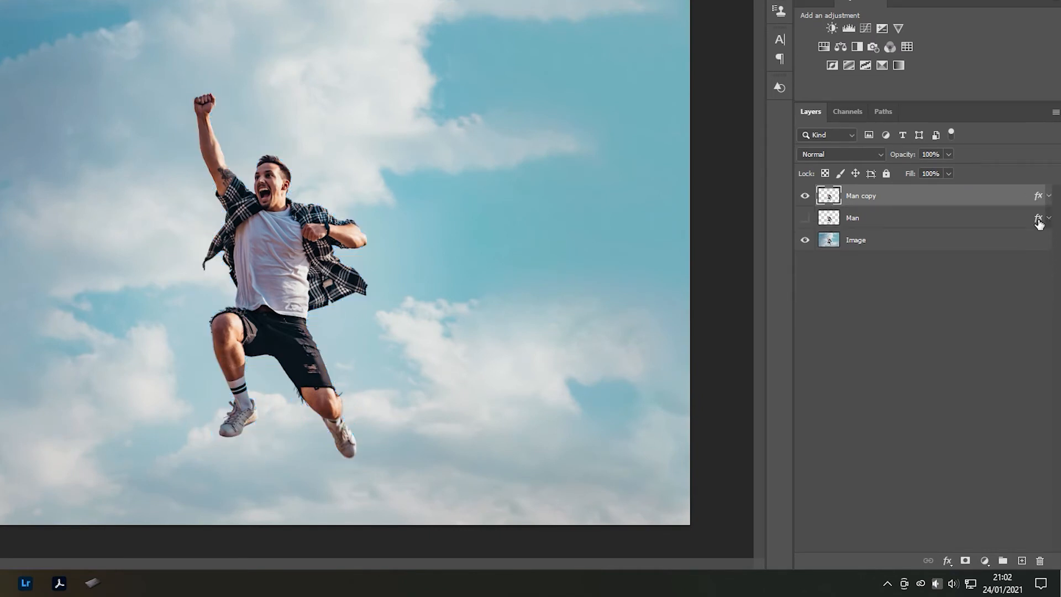
Step: Load the Man copy layer's outline as a selection and expand it by 75 pixels
left_click(829, 198, "ctrl")
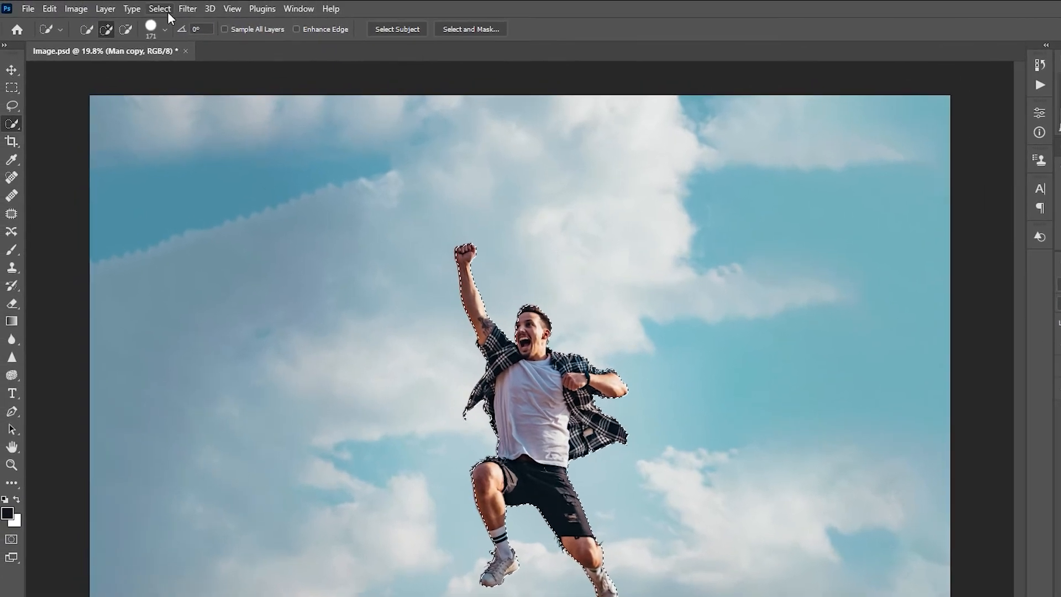
left_click(160, 9)
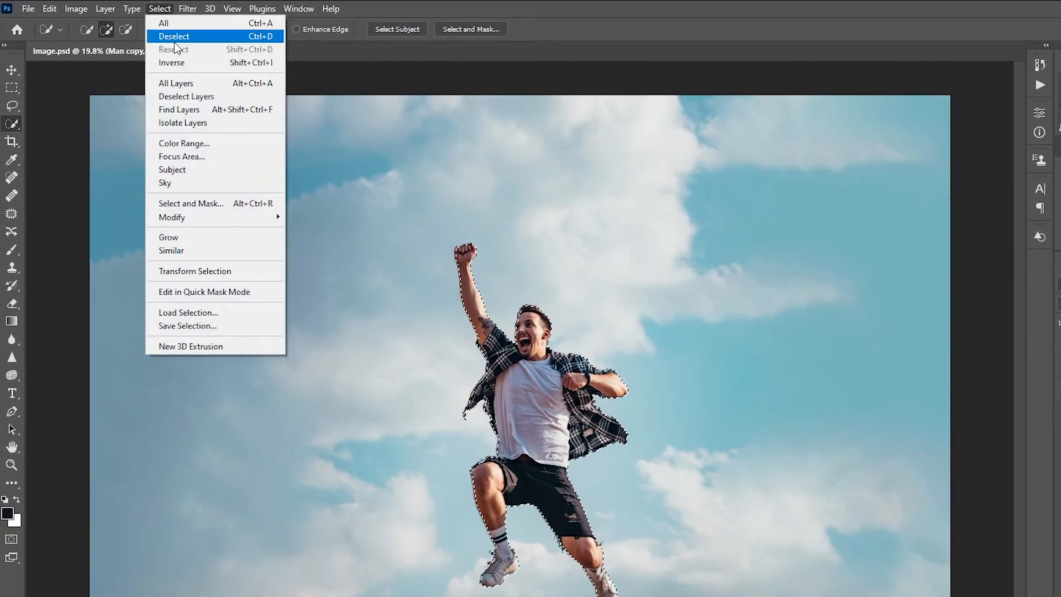
mouse_move(254, 216)
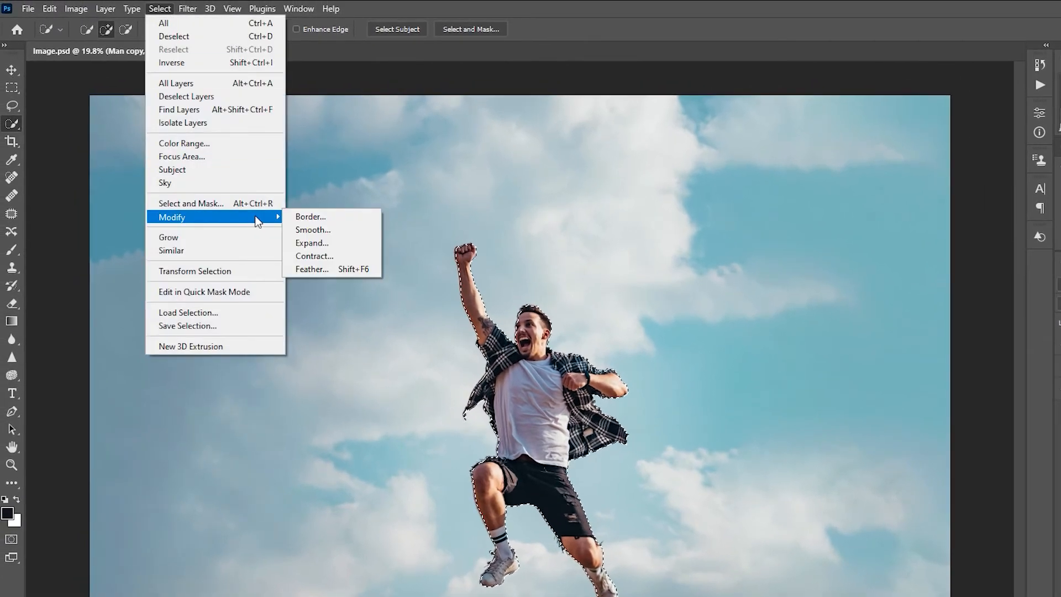
left_click(346, 245)
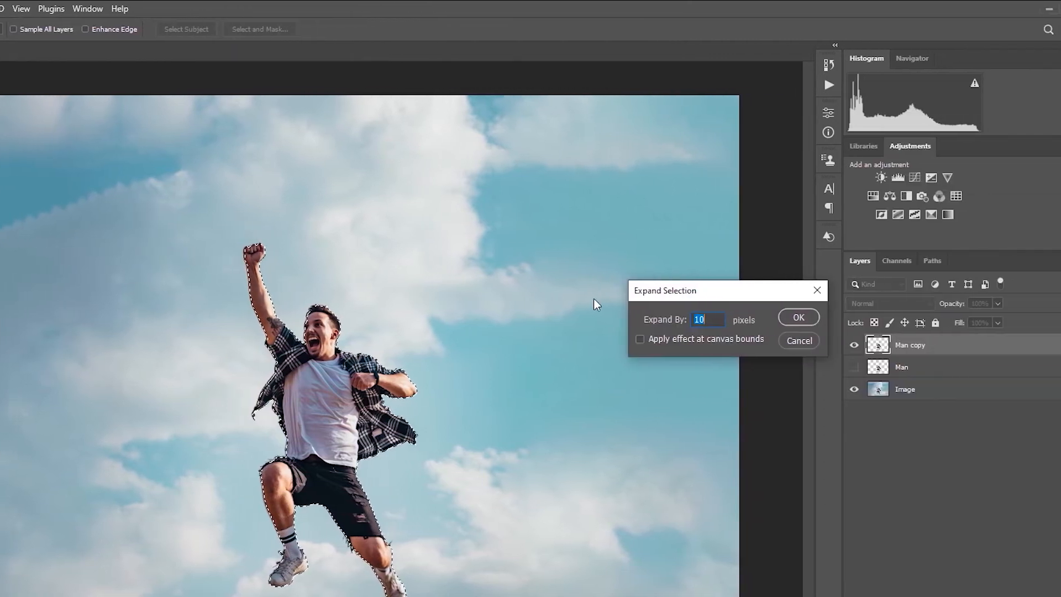
left_click_drag(802, 292, 603, 254)
type("75")
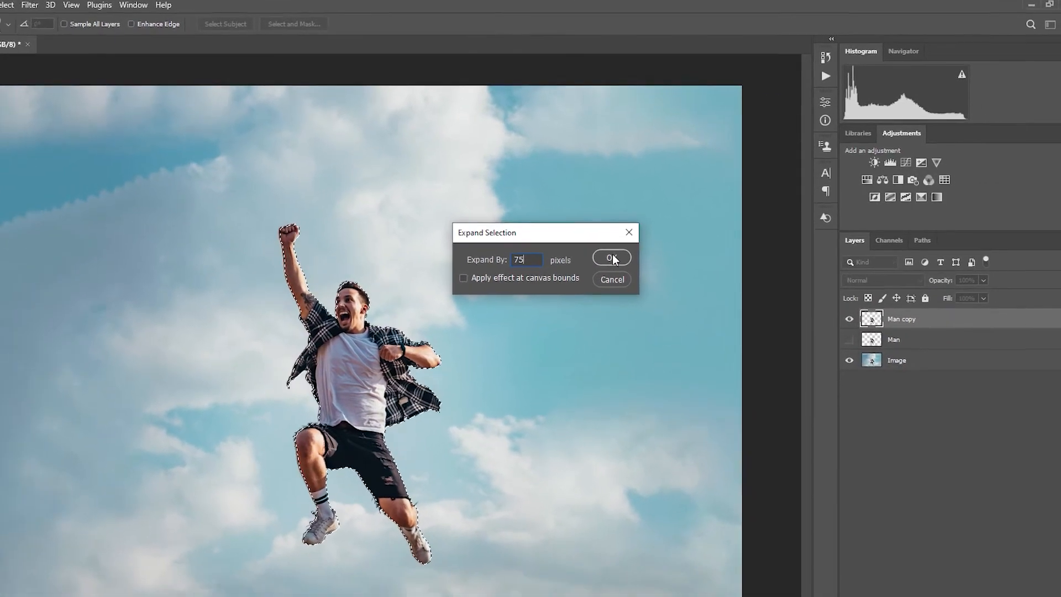
left_click(587, 279)
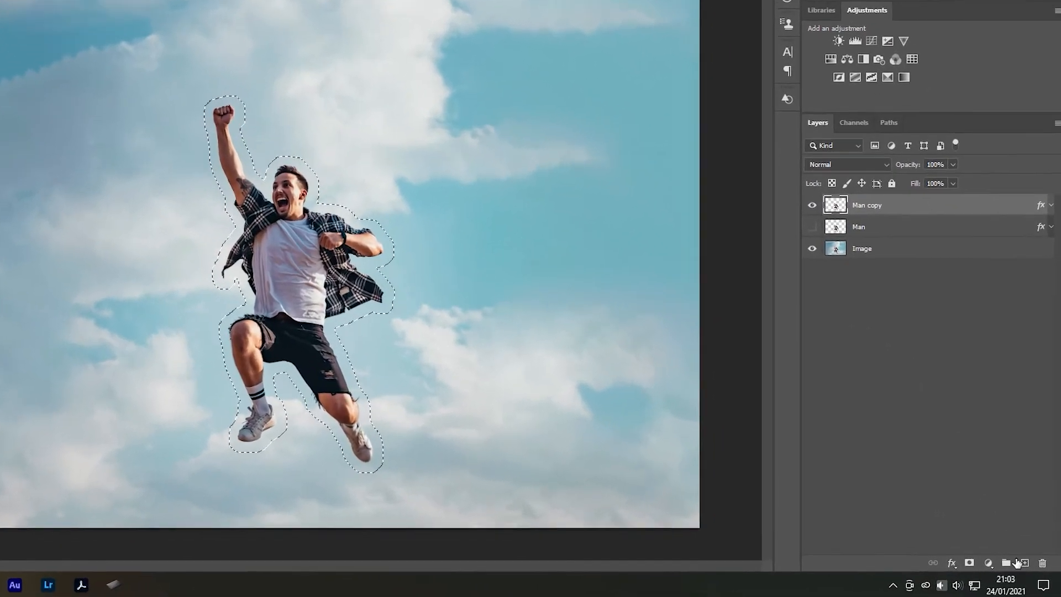
Step: Create a new layer and paint the expanded selection solid white with a large Hard Round brush
left_click(1032, 568)
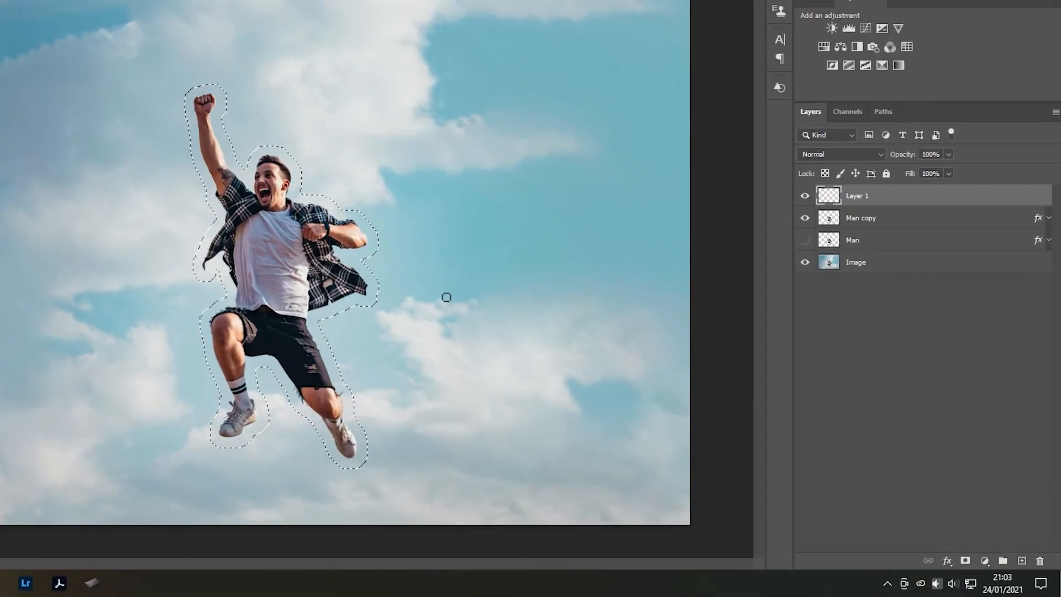
left_click_drag(410, 263, 444, 262)
right_click(453, 256)
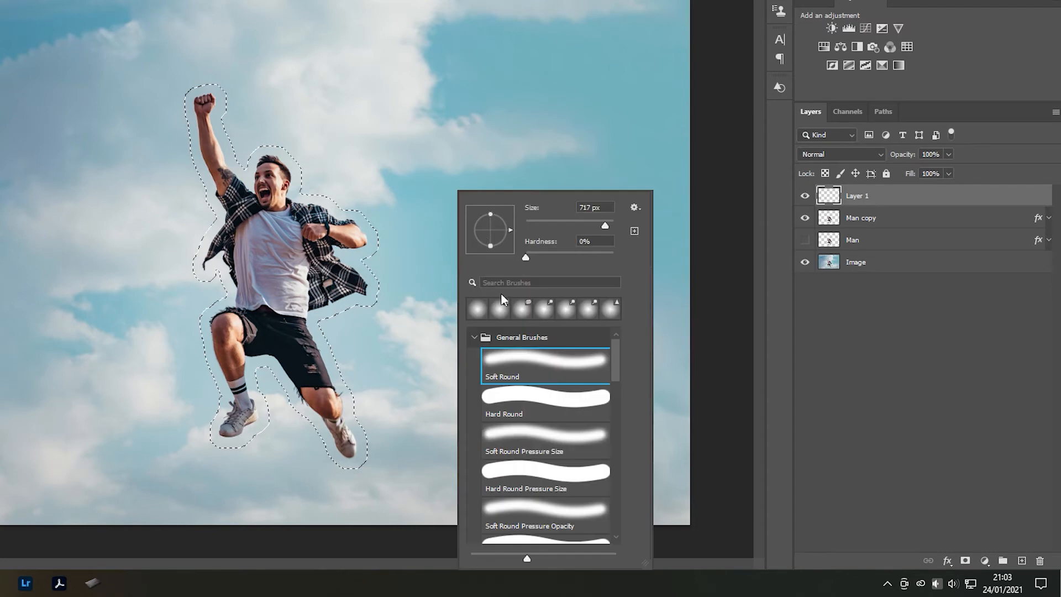
left_click(528, 392)
left_click(373, 135)
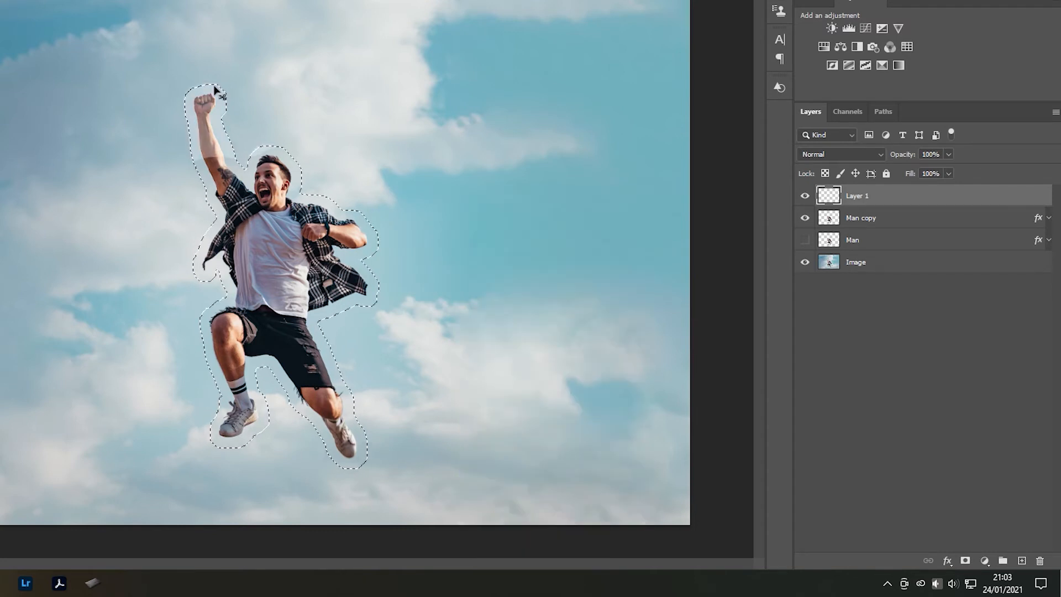
left_click_drag(193, 89, 137, 374)
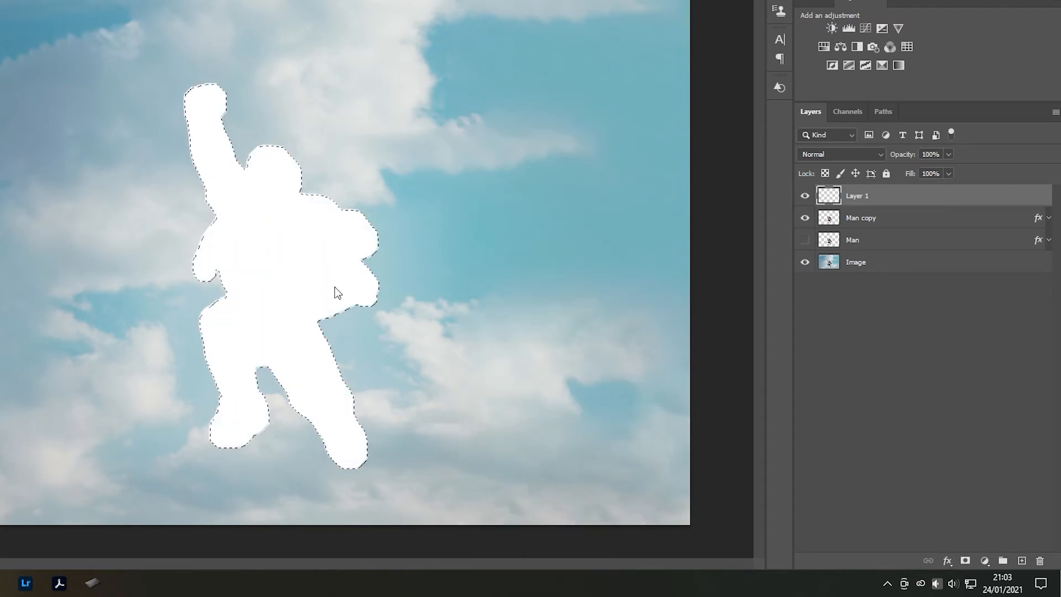
Step: Deselect, place the white layer directly beneath Man copy and rename it Outline
key("ctrl+d")
left_click_drag(866, 203, 872, 228)
double_click(860, 218)
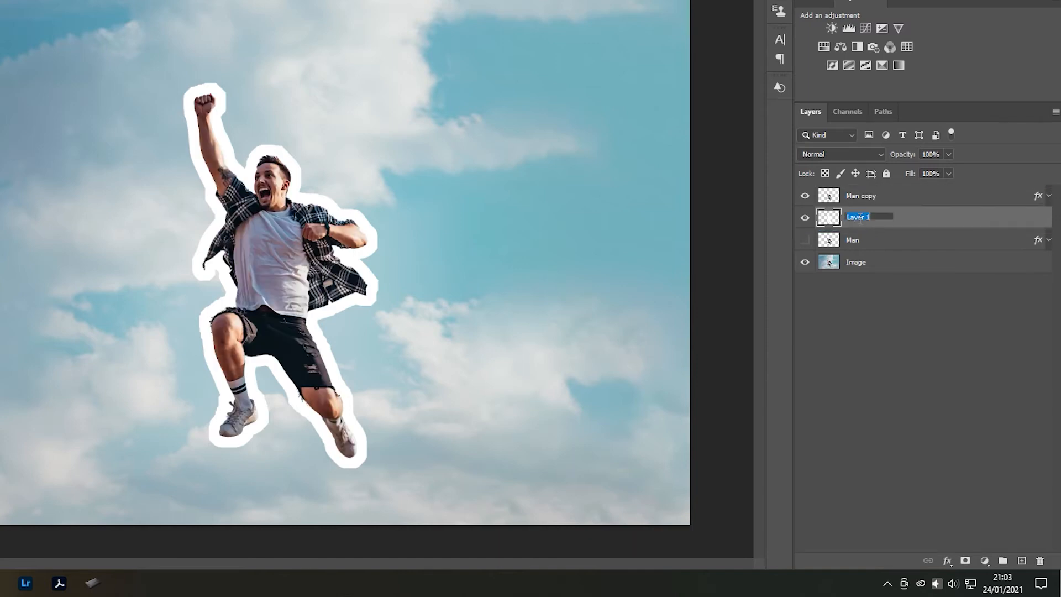
key("Caps_Lock")
type("Outline")
key("Return")
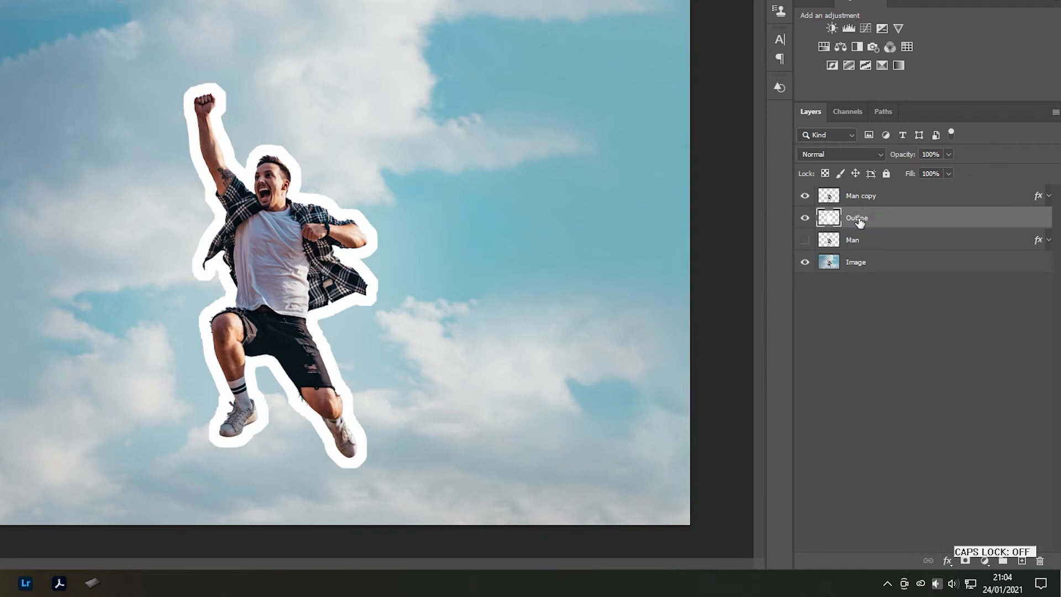
Step: Load the Outline layer's shape as a selection and contract it by 25 pixels
left_click(829, 219, "ctrl")
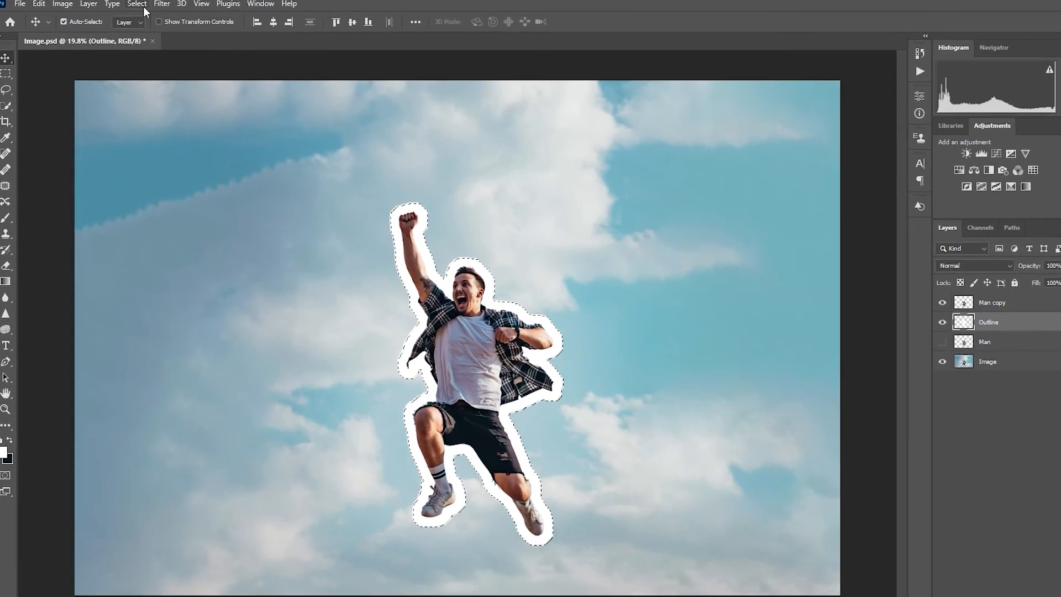
left_click(124, 6)
mouse_move(257, 219)
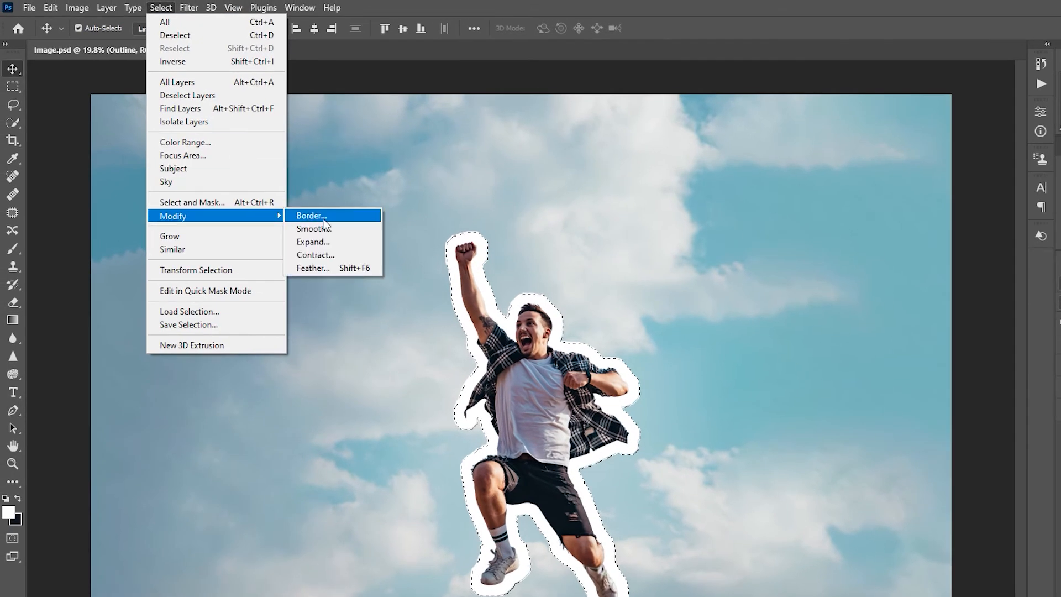
left_click(344, 253)
type("25")
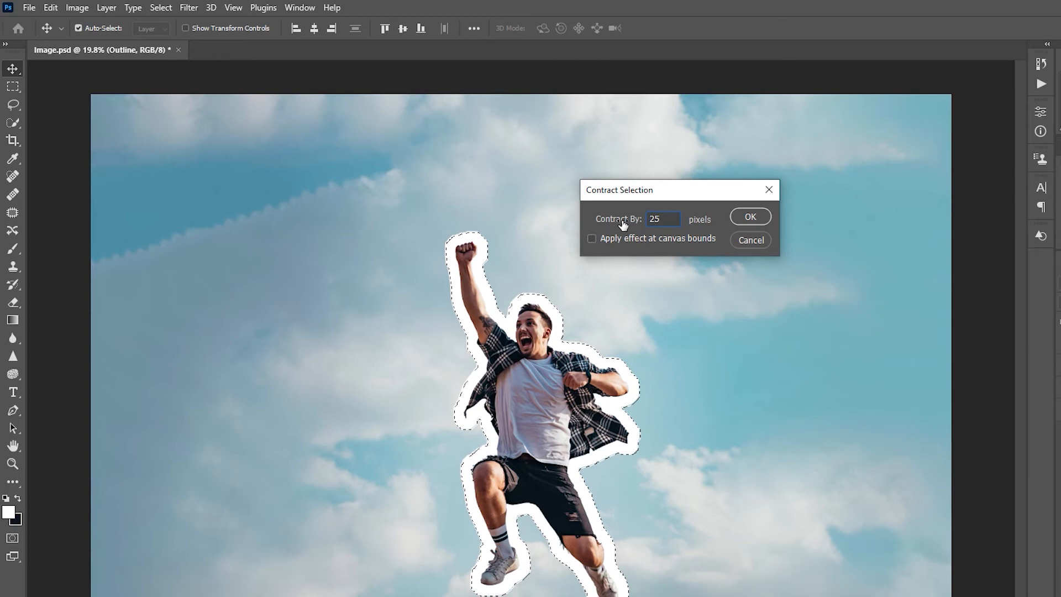
left_click(749, 217)
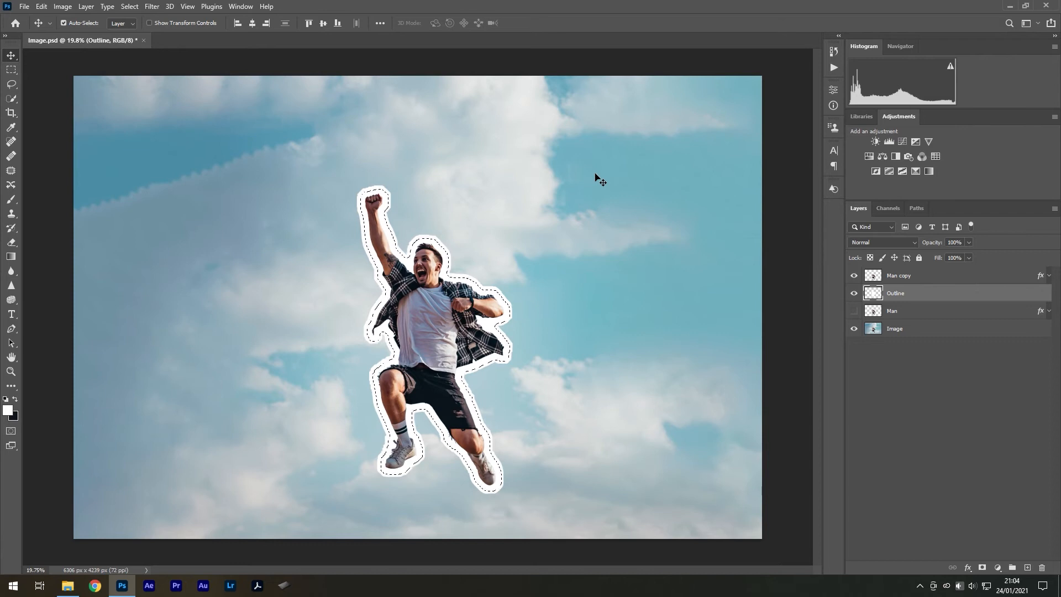
Step: Clear the contracted selection area from the Outline layer, leaving a white ring, and contract the selection by another 25 pixels
key("Delete")
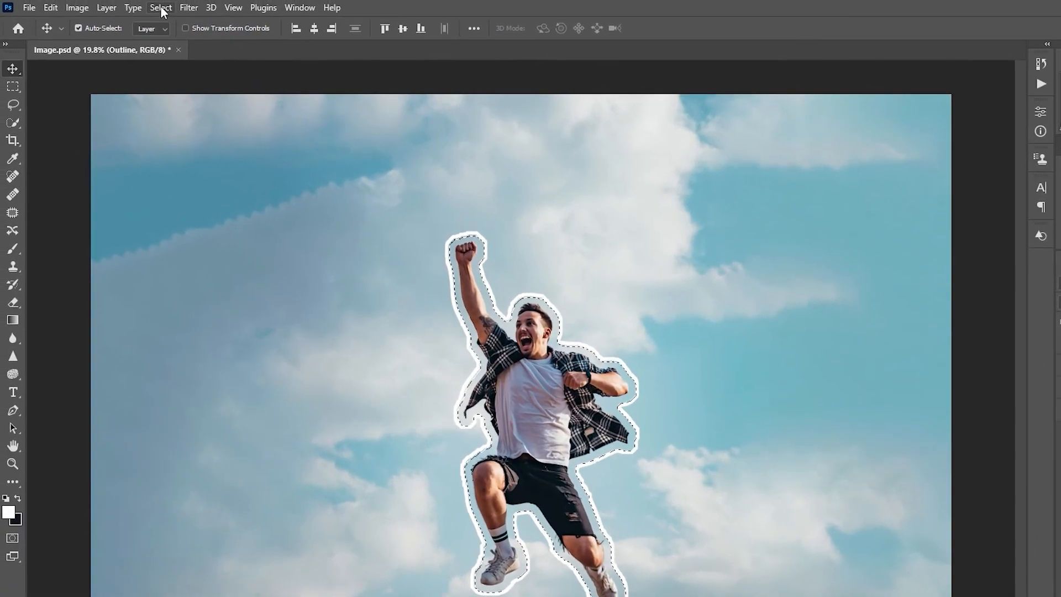
left_click(161, 7)
mouse_move(260, 220)
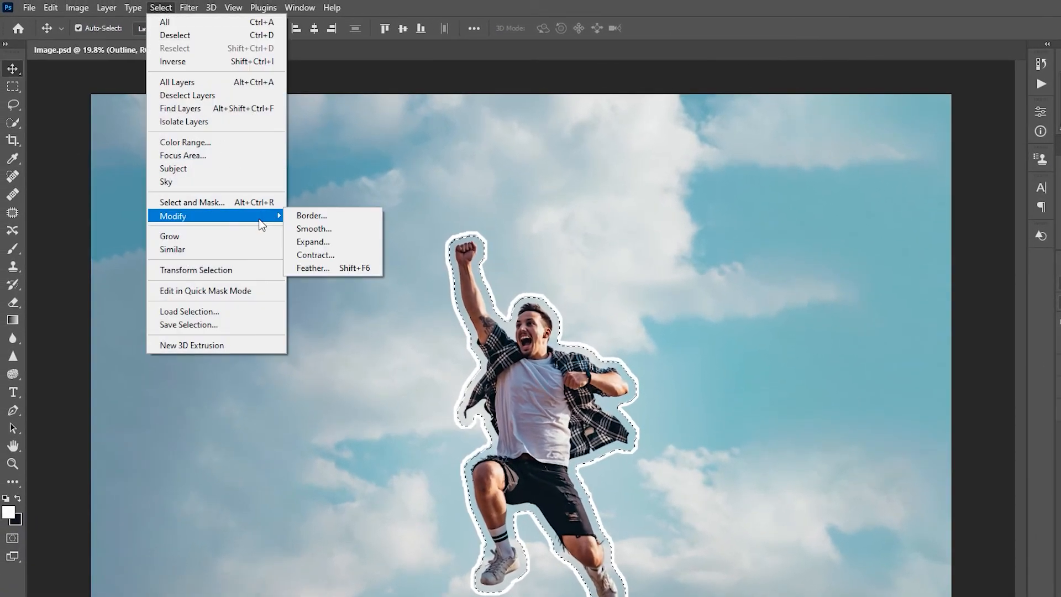
left_click(334, 253)
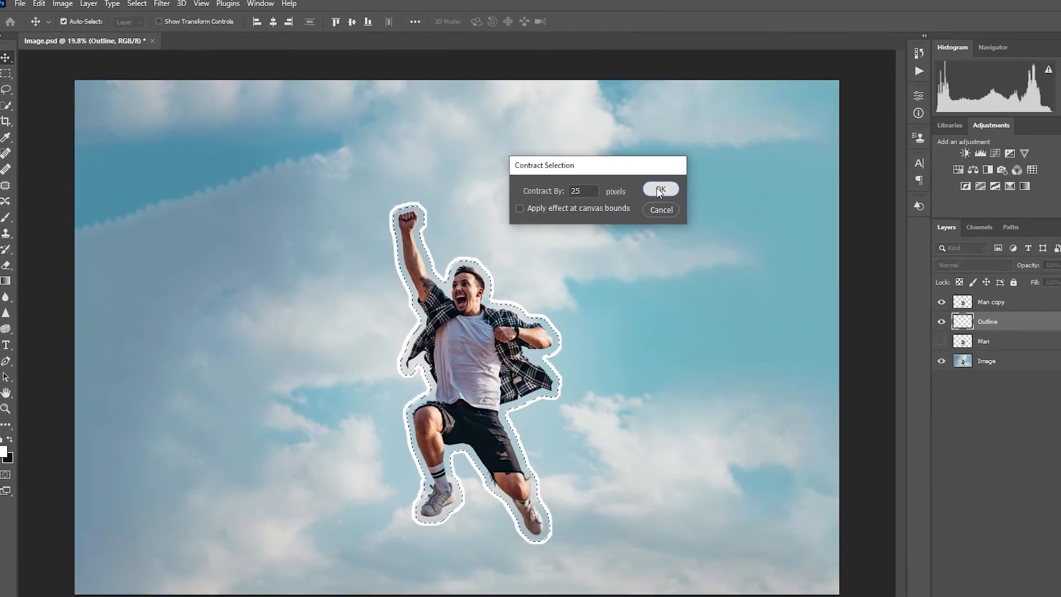
left_click(744, 217)
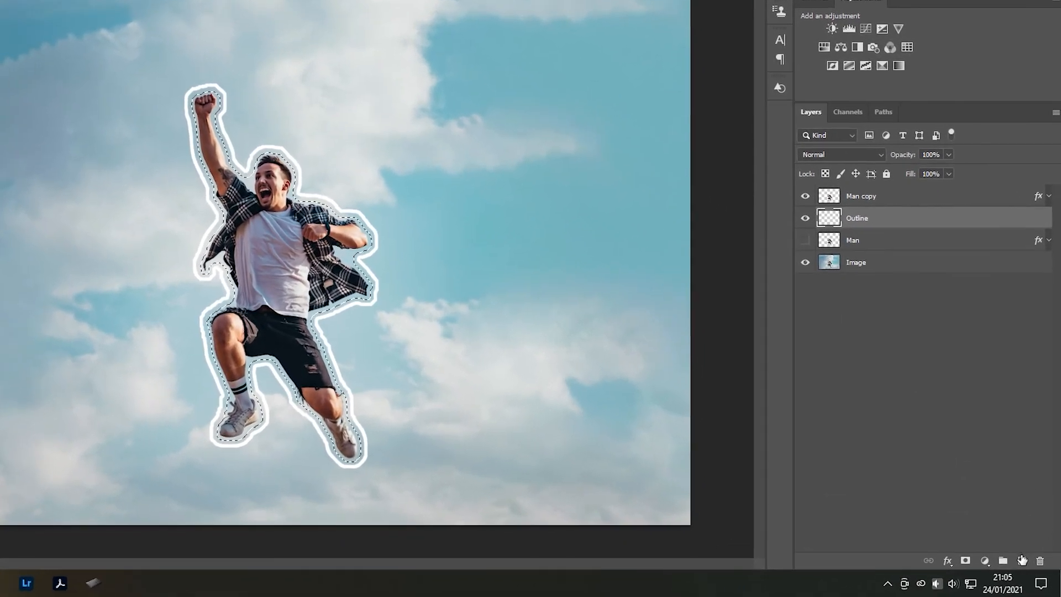
Step: Create a new layer above Outline for a second white ring inside the first
left_click(1027, 567)
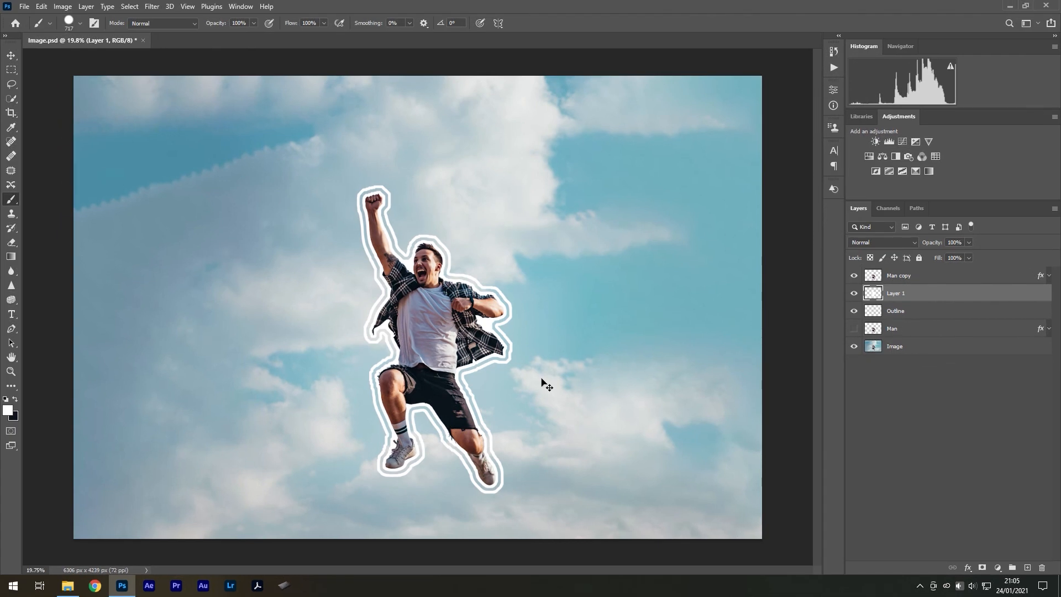
Step: Group the Man copy, Layer 1 and Outline layers together
key("v")
left_click(912, 276)
left_click(912, 311, "shift")
left_click(1013, 568)
Step: Move the grouped cutout horizontally to the left and show the Man layer so both outlined figures stand side by side
key("ctrl+t")
left_click_drag(447, 331, 291, 331)
key("Return")
left_click(854, 289)
key("z")
left_click_drag(242, 416, 267, 417)
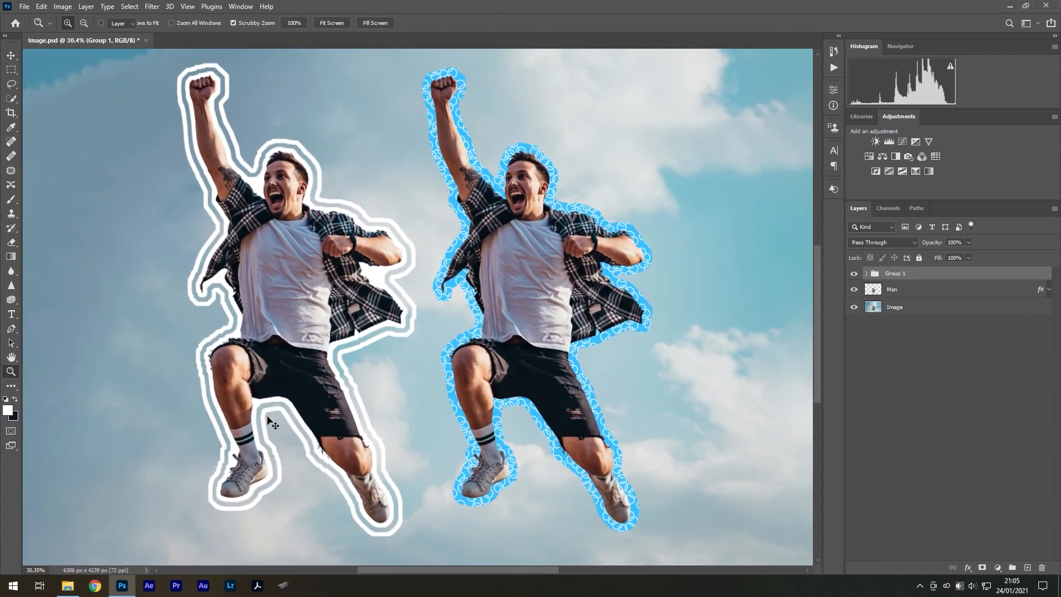
key("v")
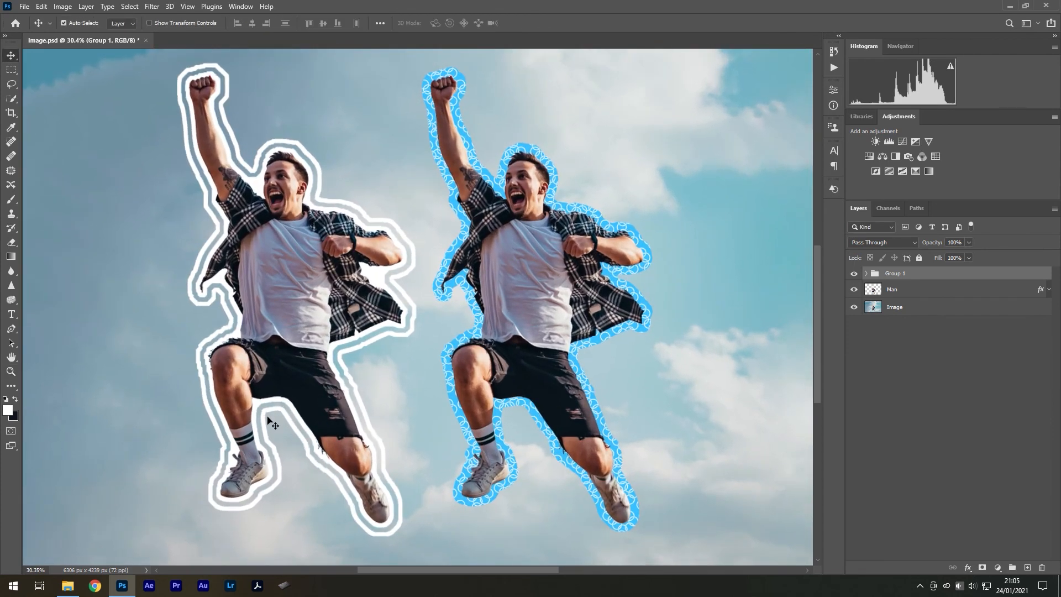